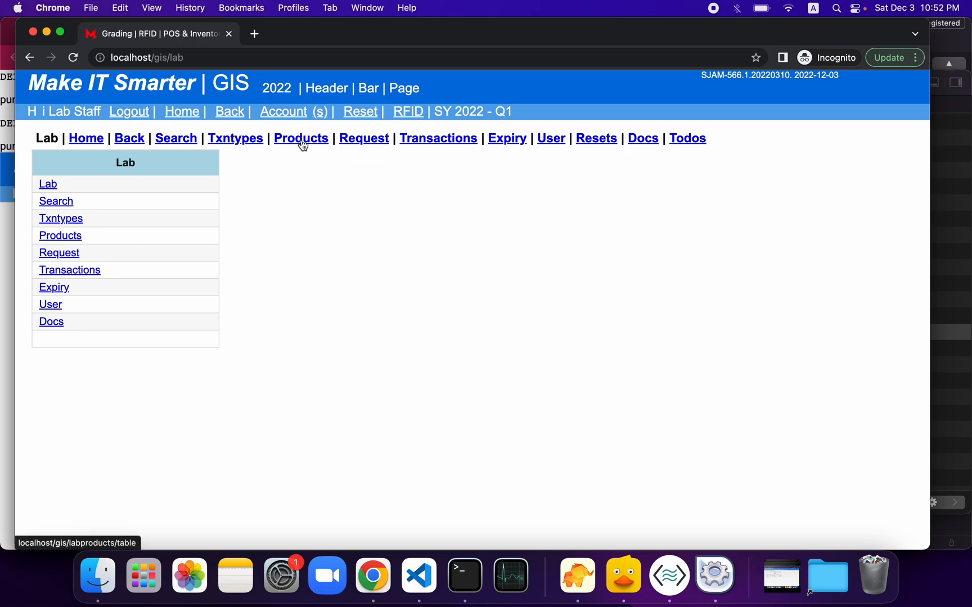
Open the lab products list in a separate tab and search it for acetone
super+click(303, 145)
click(316, 37)
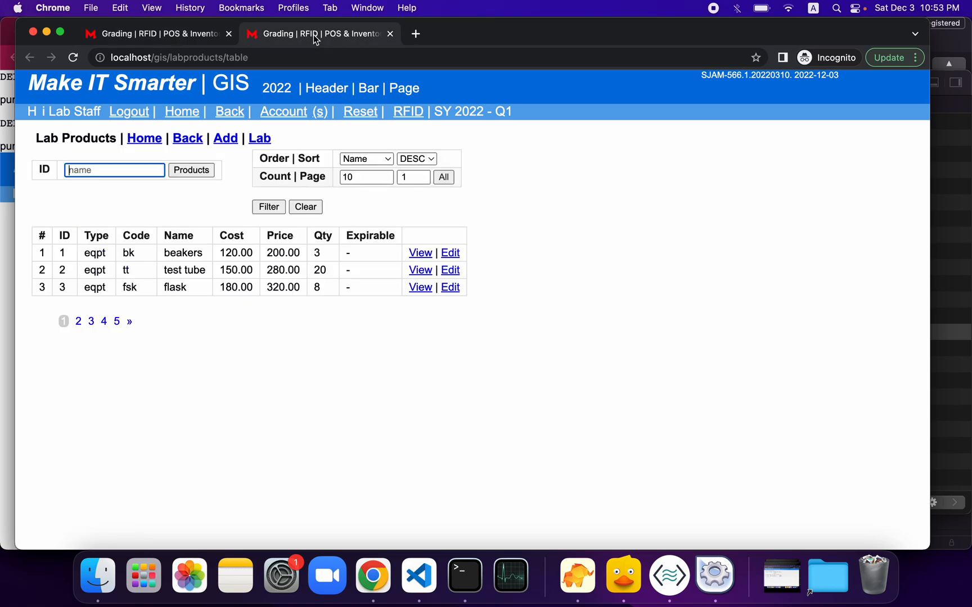
click(147, 173)
text(acetone)
key(Tab)
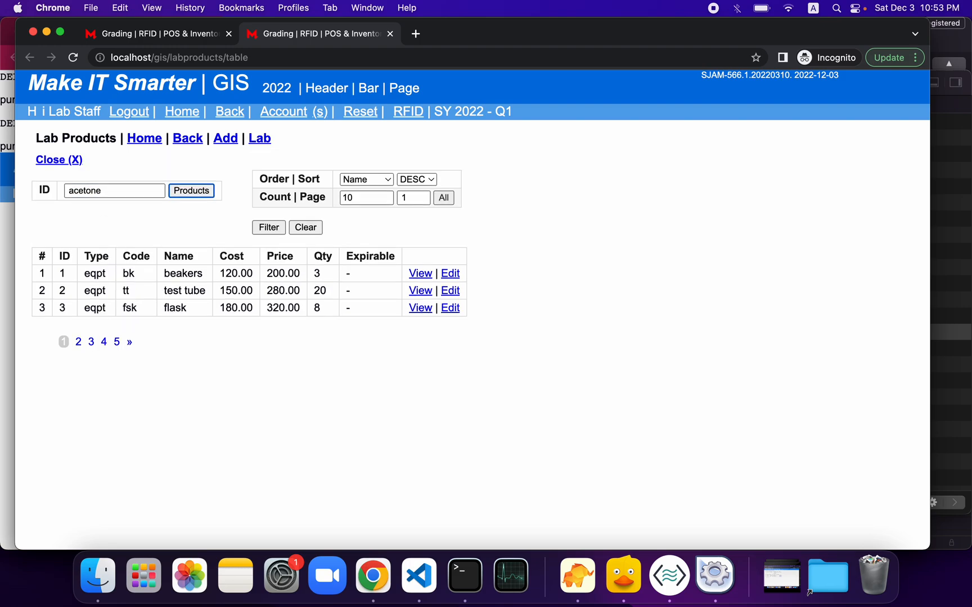
Start a new lab product of type Chemical with both code and name set to acetone
click(225, 140)
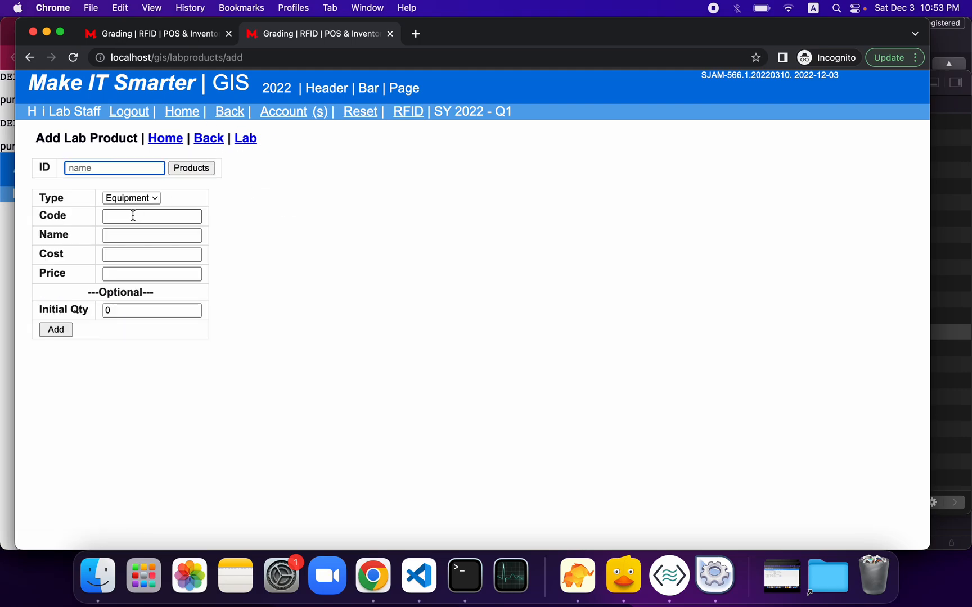
click(150, 204)
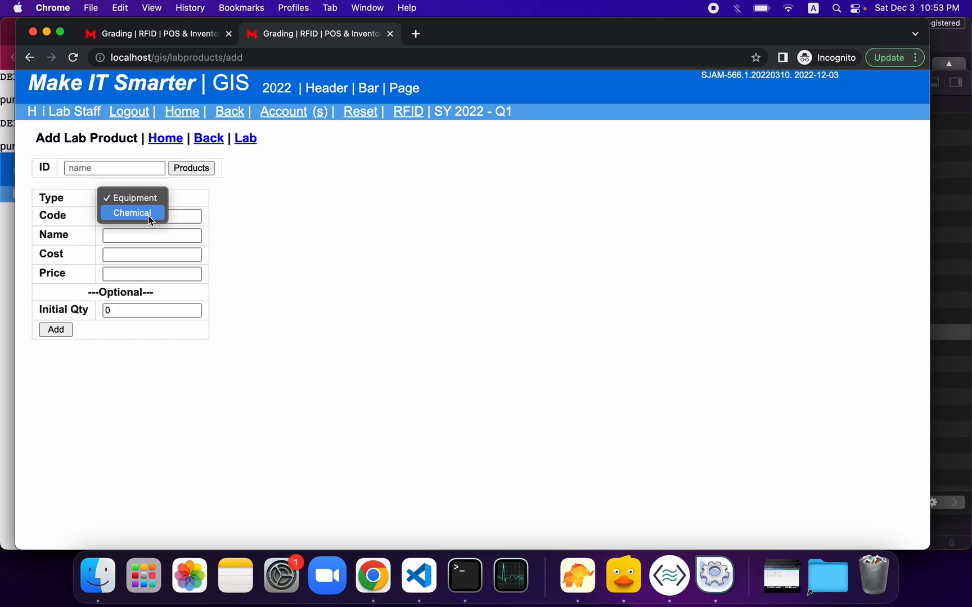
click(149, 214)
click(149, 217)
text(acetone)
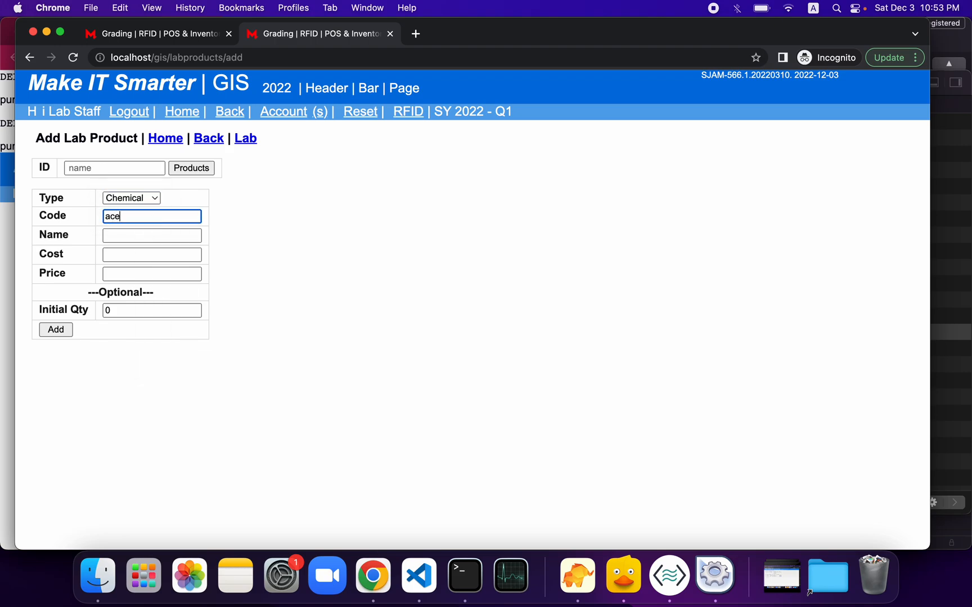
key(BackSpace)
key(BackSpace)
key(BackSpace)
text(one)
key(Tab)
text(acetone)
key(Tab)
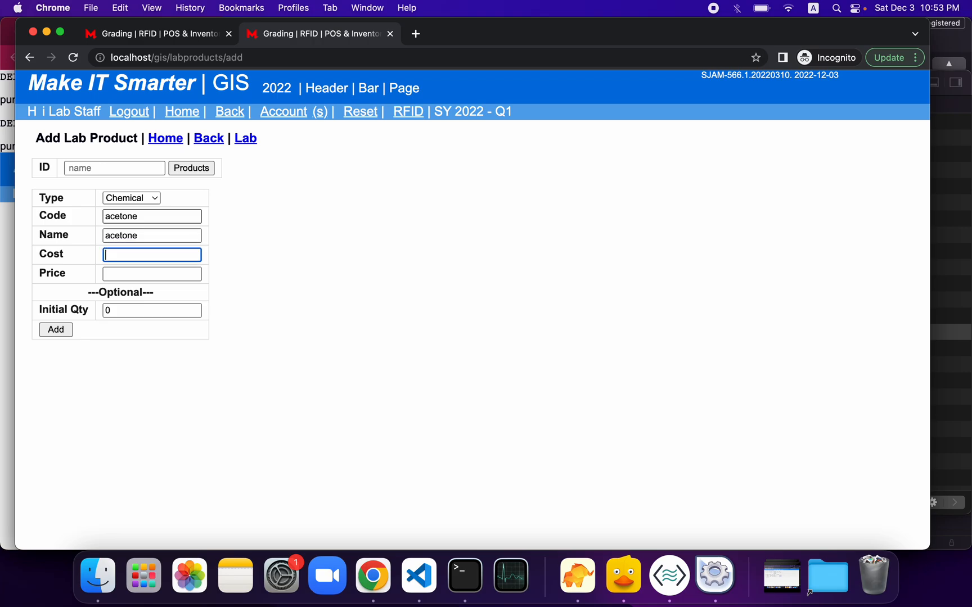
Set the product's cost to 50, price to 60 and initial quantity to 120, and add it
text(50)
key(Tab)
text(60)
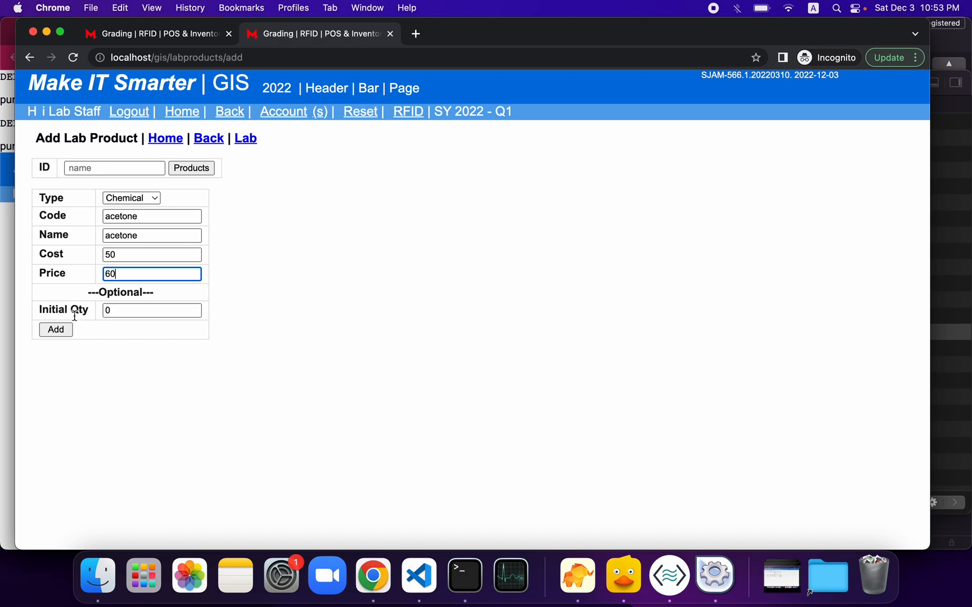
click(132, 312)
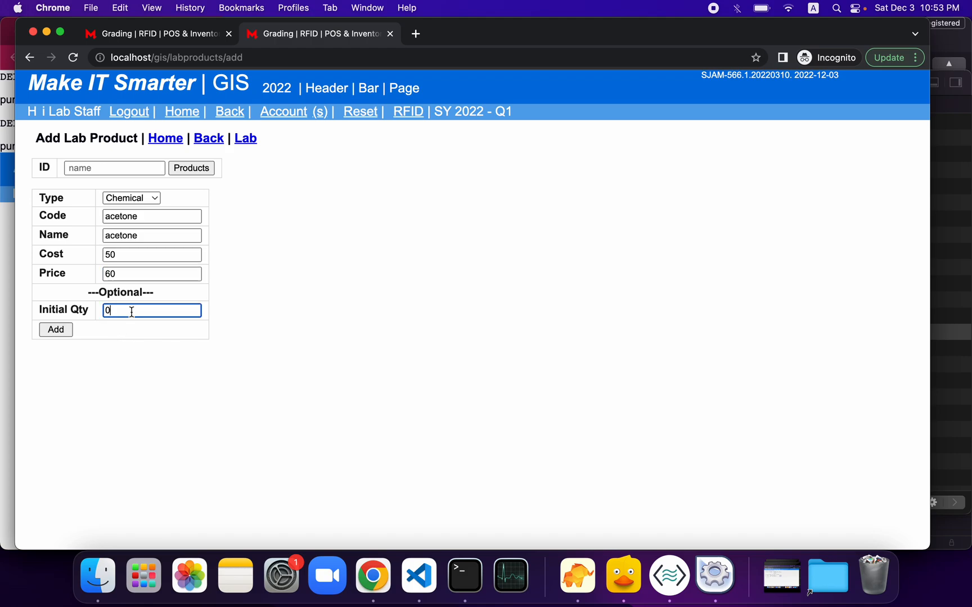
key(BackSpace)
text(120)
click(56, 330)
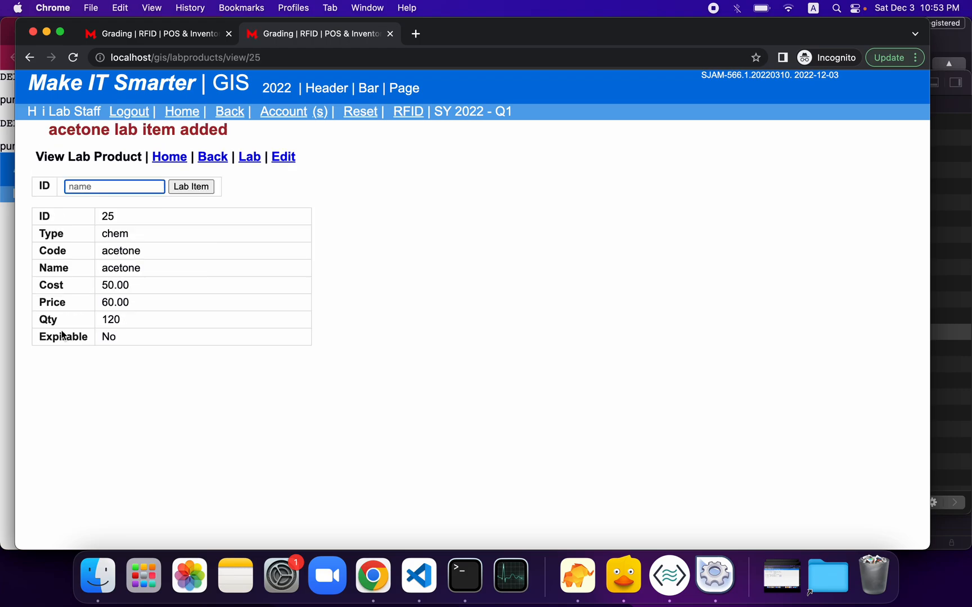
Create a new lab request, replacing the default requester with the person found by first name, and save it
click(253, 159)
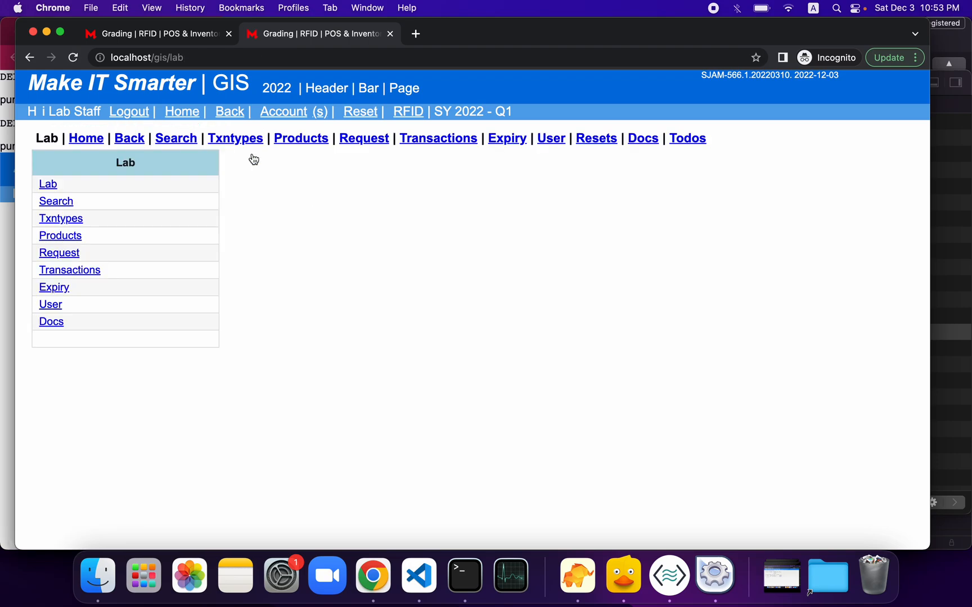
click(383, 141)
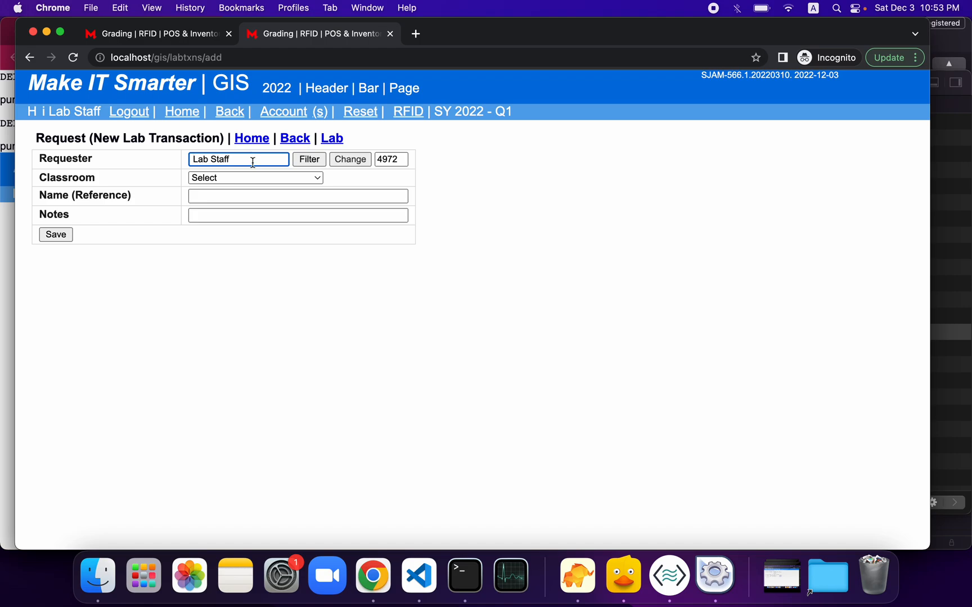
click(341, 160)
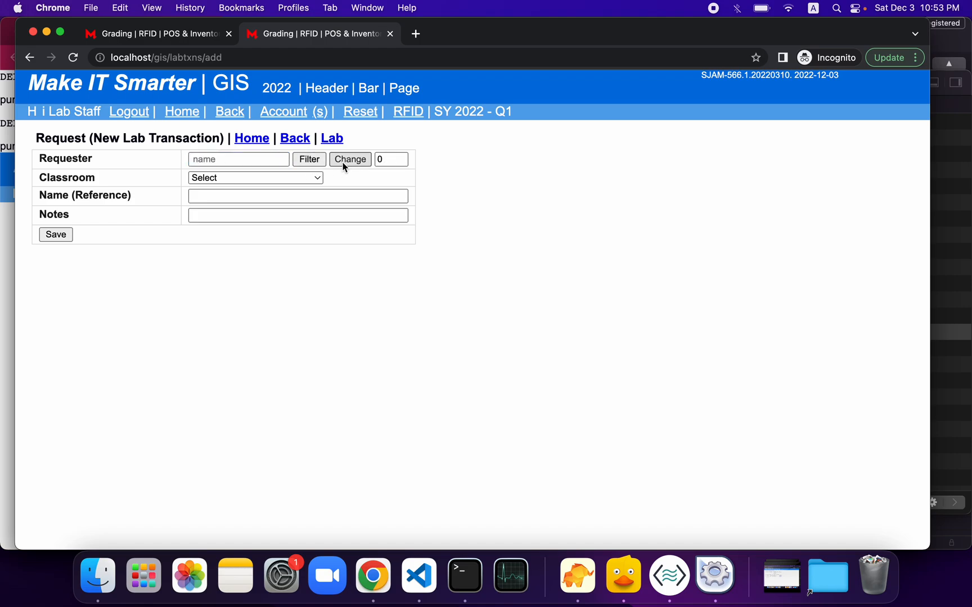
click(276, 160)
text(marky)
key(Tab)
key(Return)
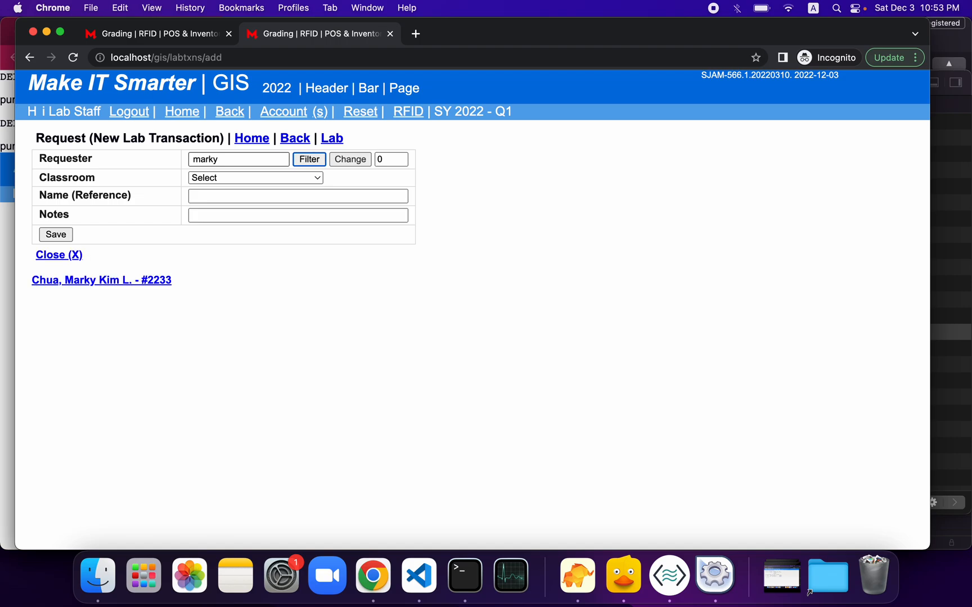
click(147, 281)
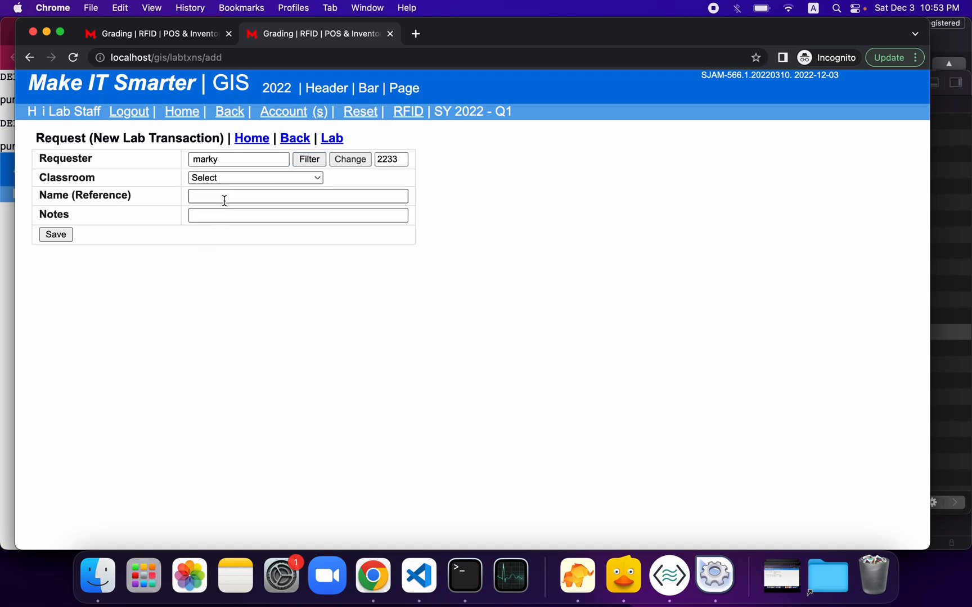
click(56, 234)
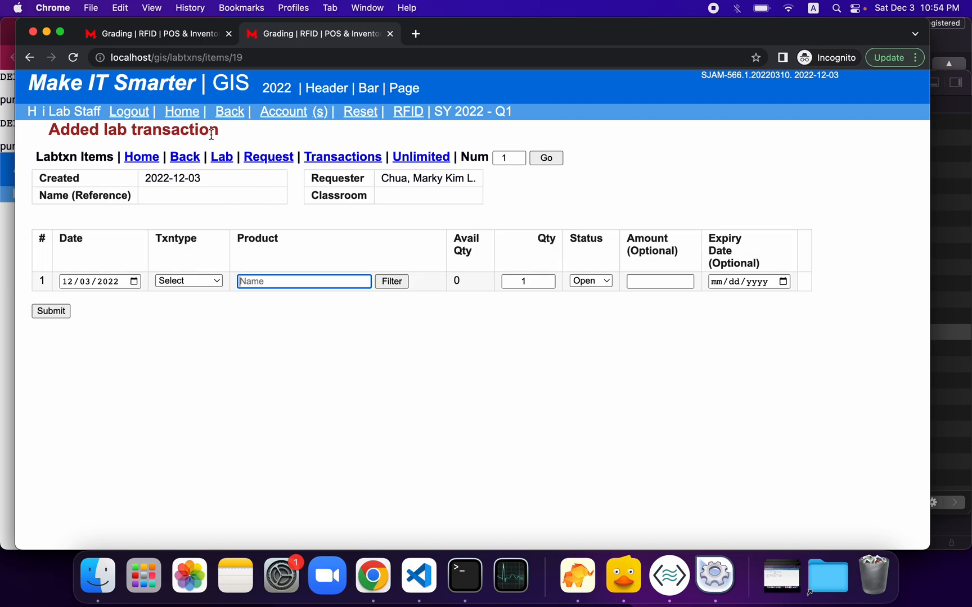
Add a Borrow item for the product test tube with quantity 1 to the lab transaction and submit it
click(209, 280)
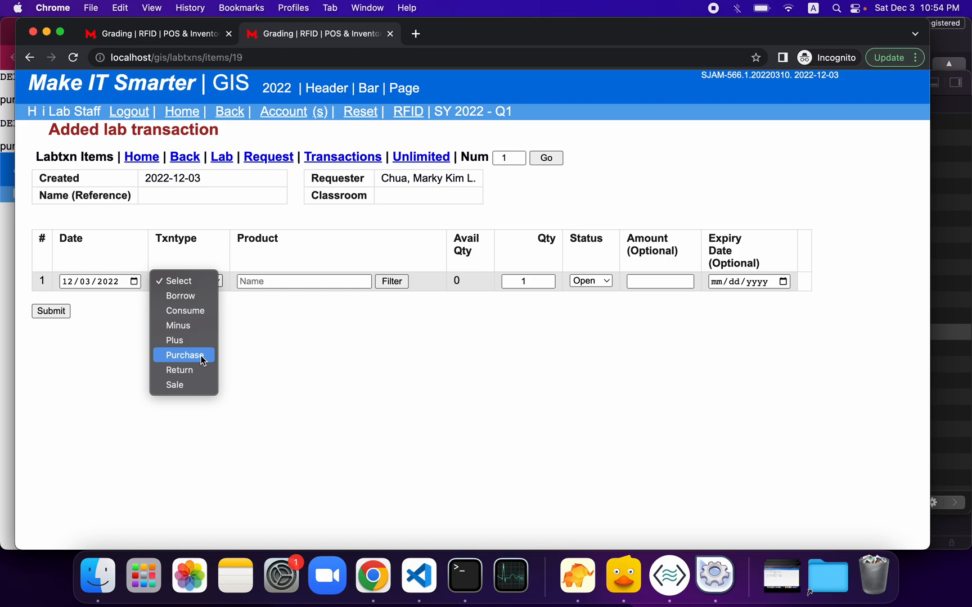
click(188, 296)
click(288, 282)
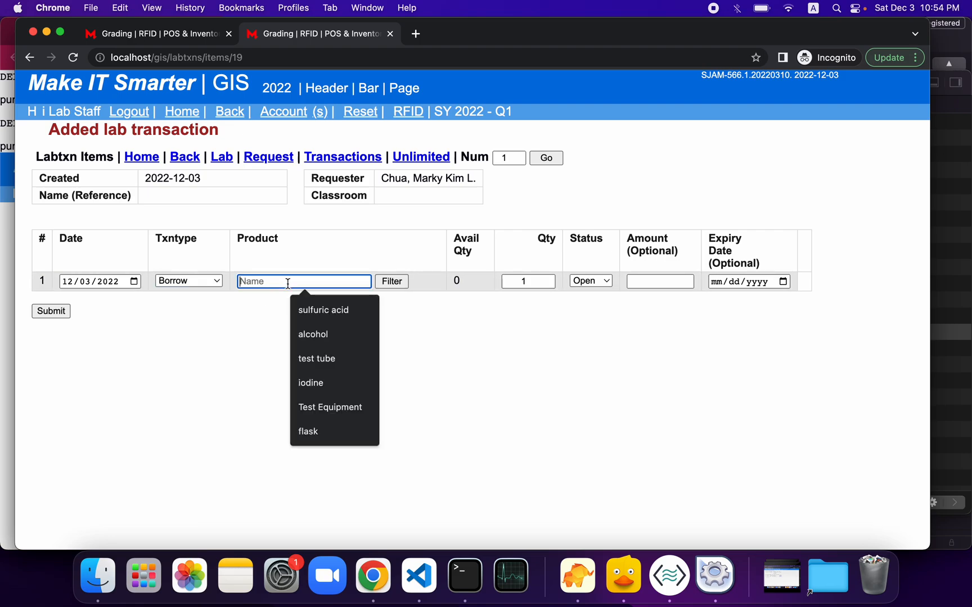
text(tube)
key(Return)
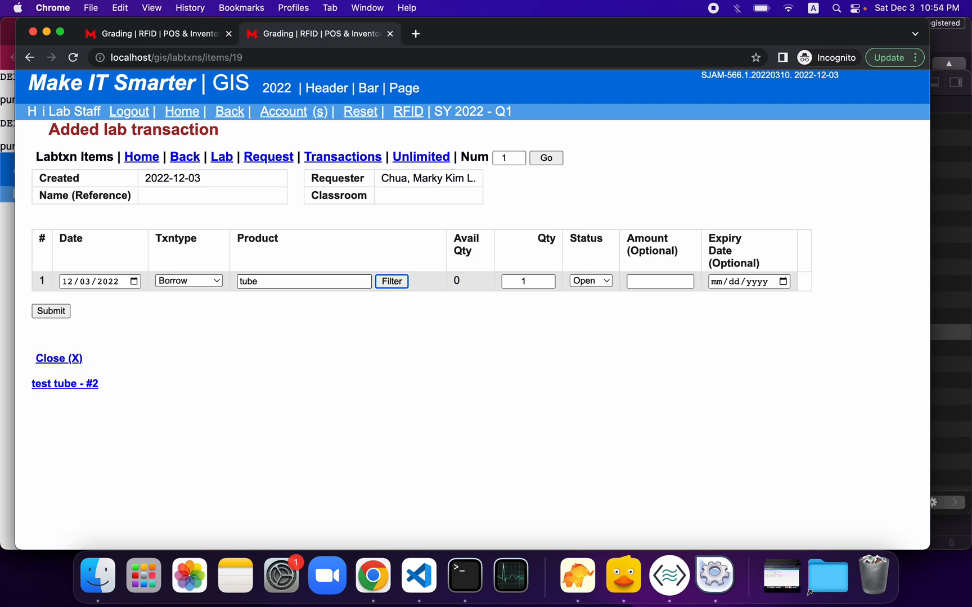
click(94, 384)
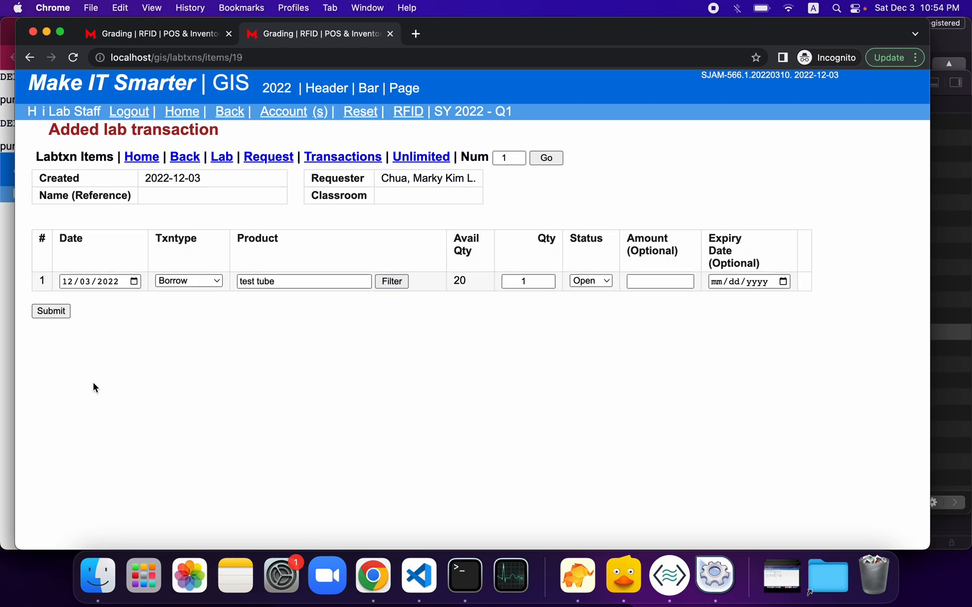
click(525, 281)
key(BackSpace)
text(1)
click(45, 312)
click(591, 136)
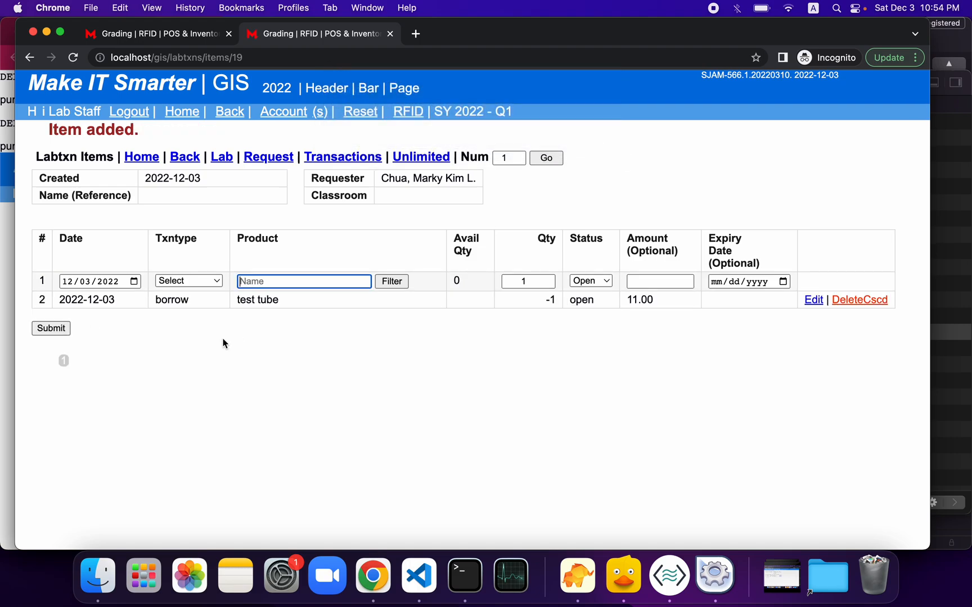
Add a Consume item for acetone with quantity 20 to the same lab transaction and submit it
click(199, 281)
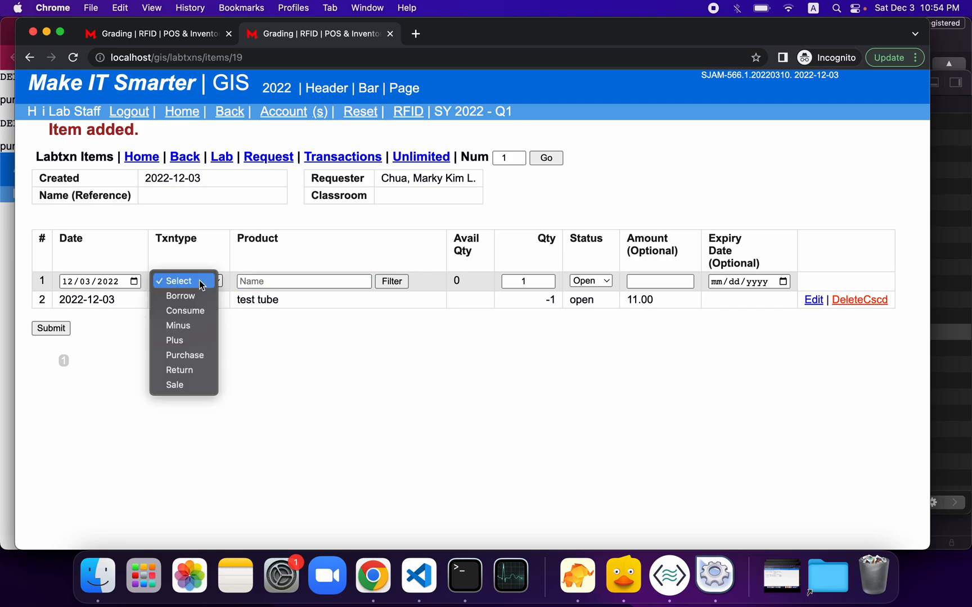
click(198, 309)
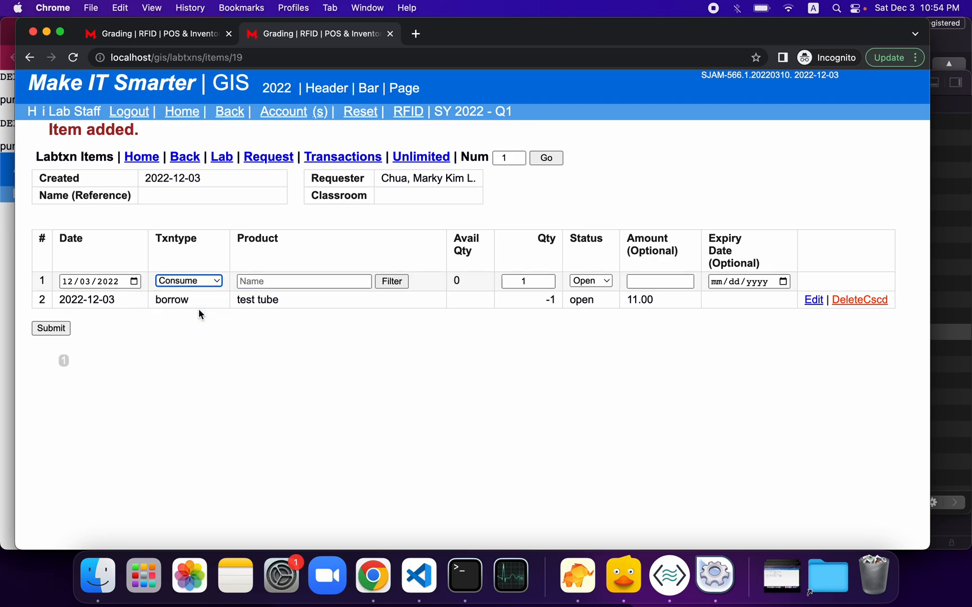
click(284, 281)
text(acetone)
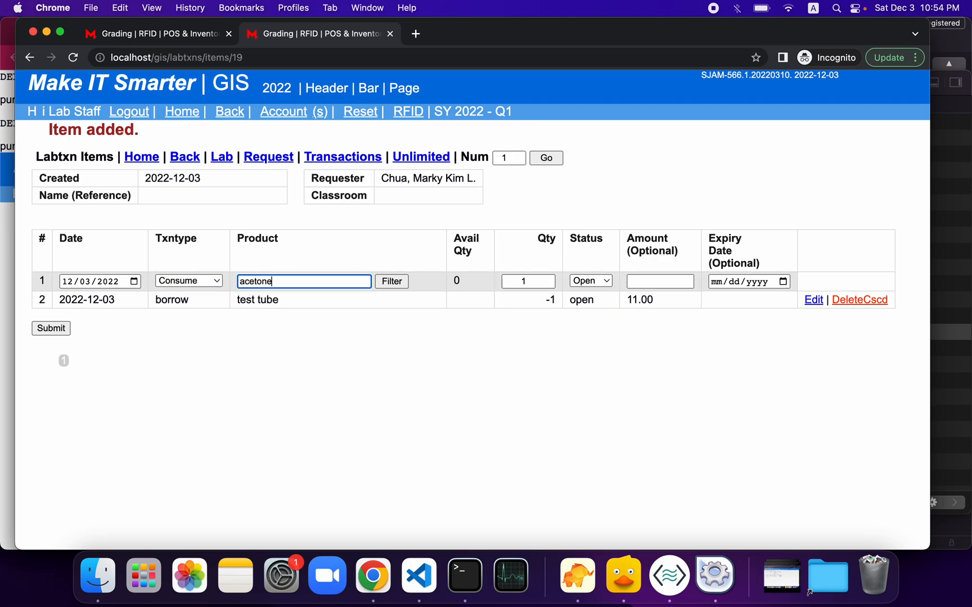
key(Tab)
key(Return)
click(93, 413)
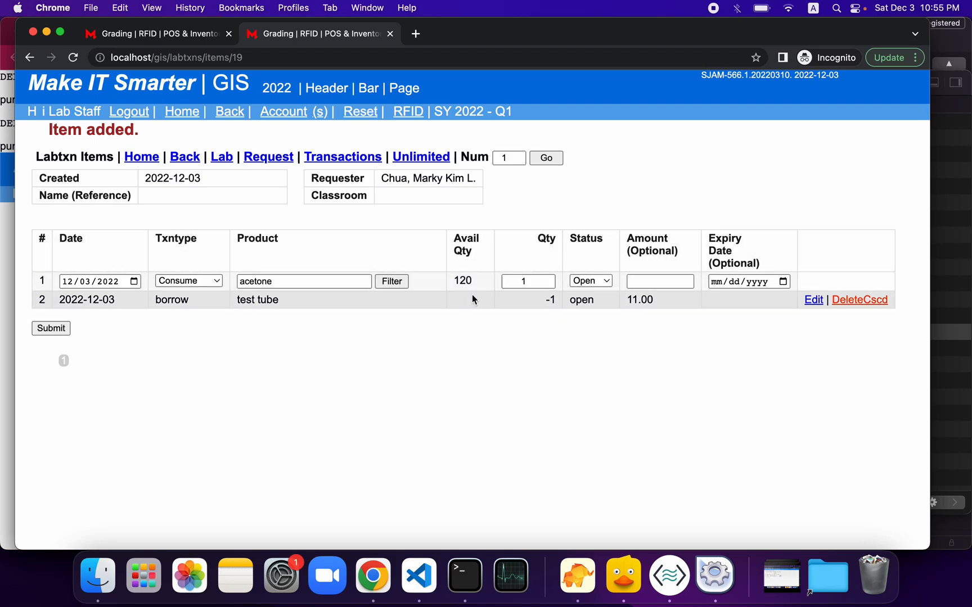
double_click(540, 281)
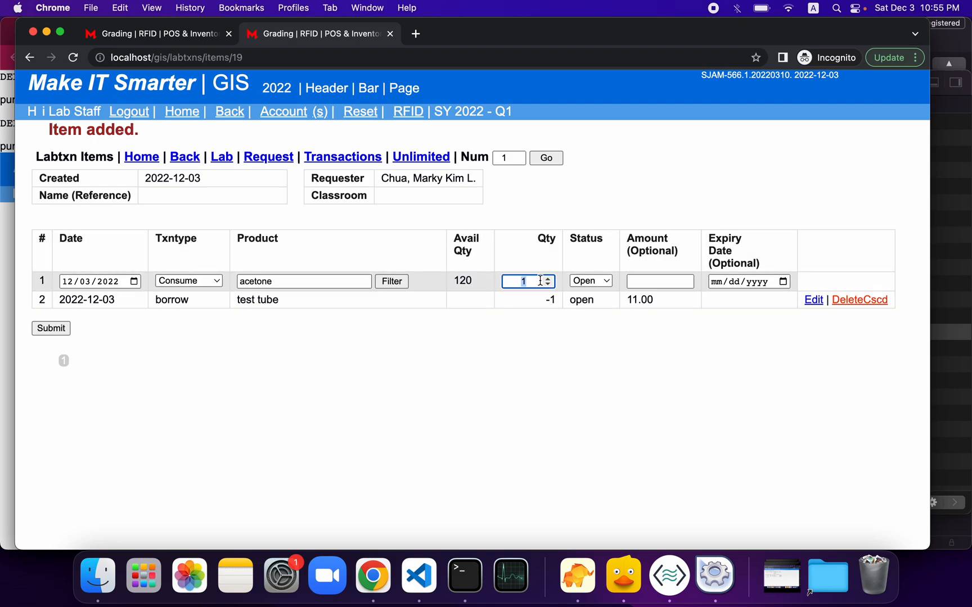
text(20)
click(53, 329)
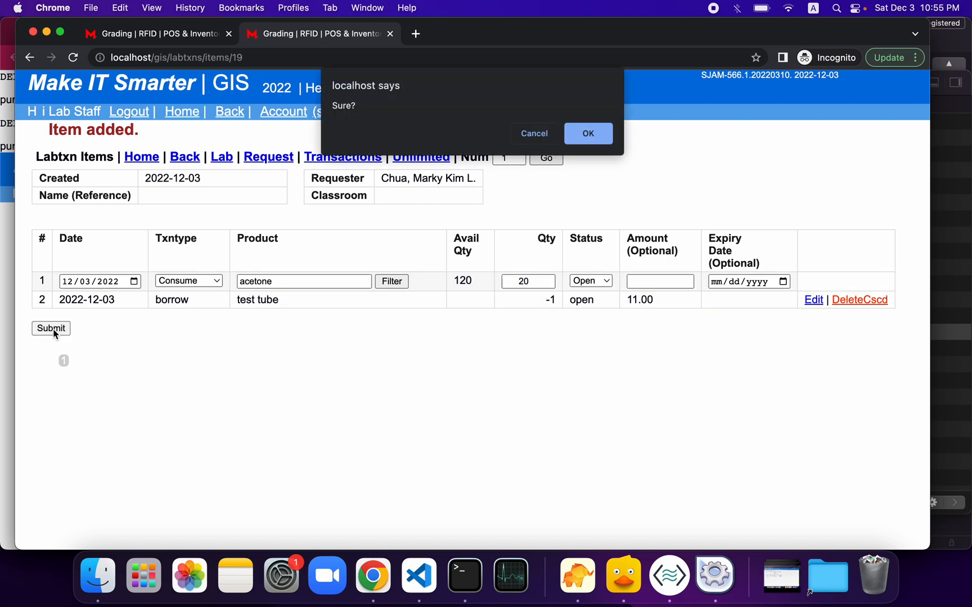
click(588, 134)
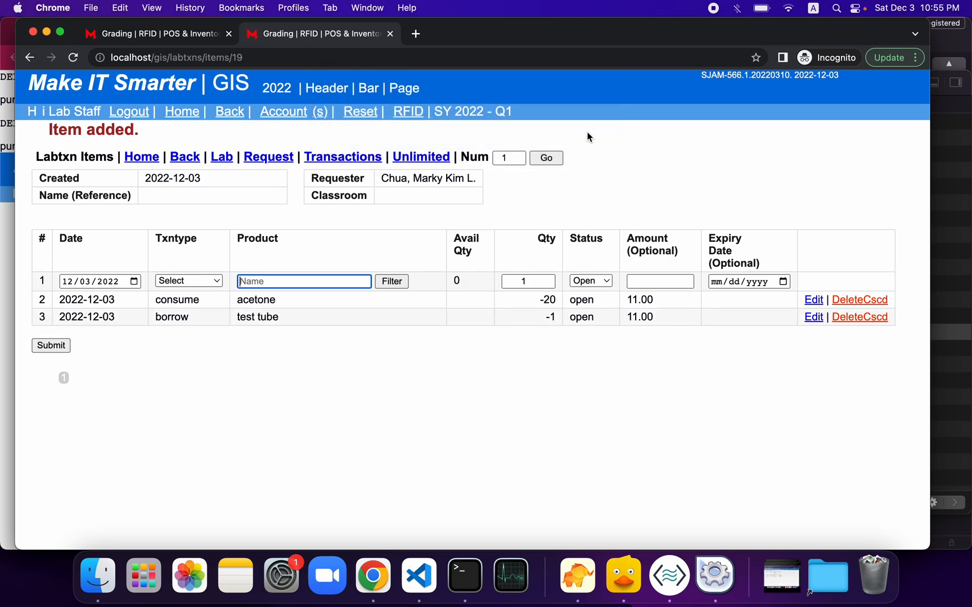
Search the lab products for acetone from the Lab Search page and open its product log
click(222, 158)
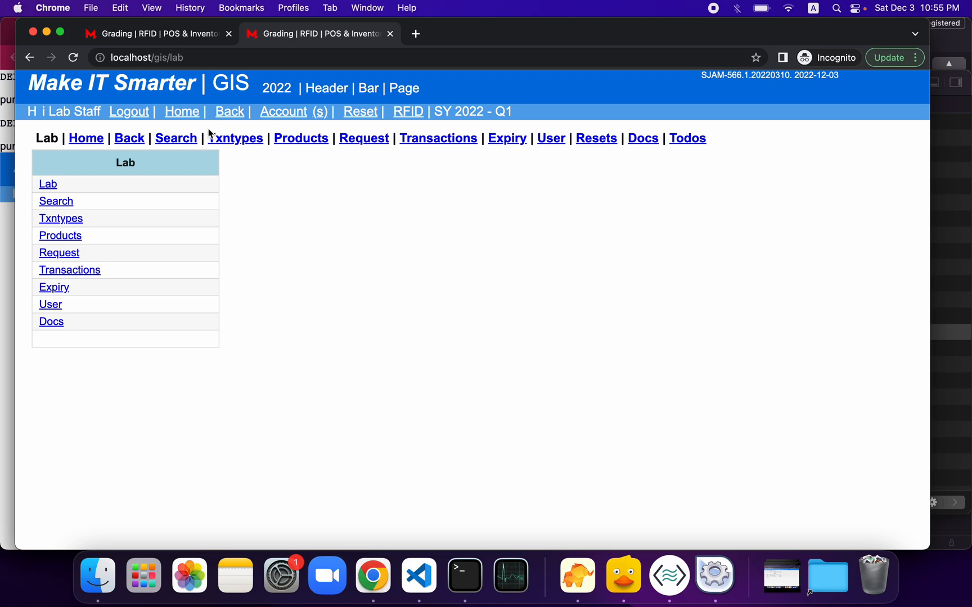
click(185, 145)
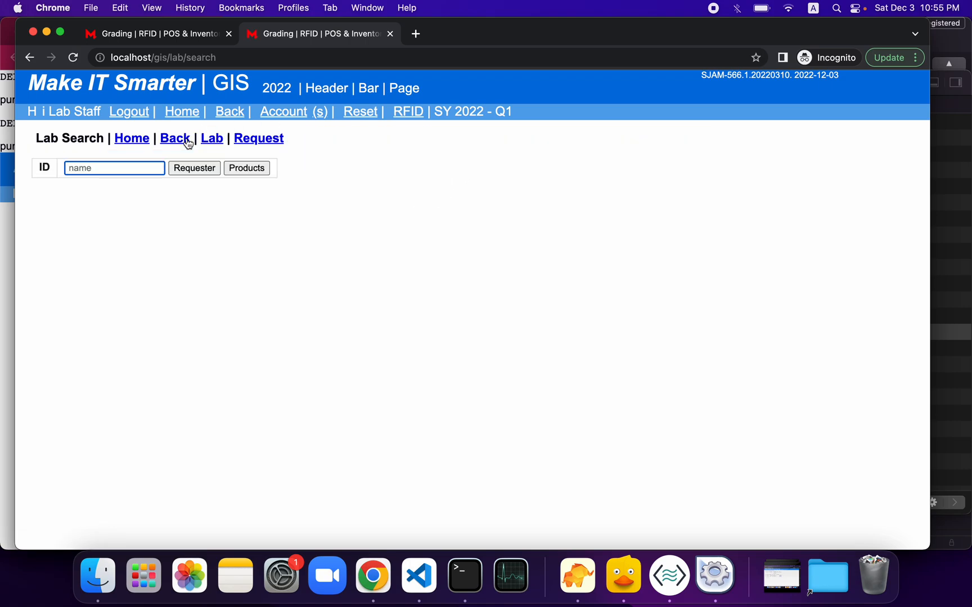
click(150, 168)
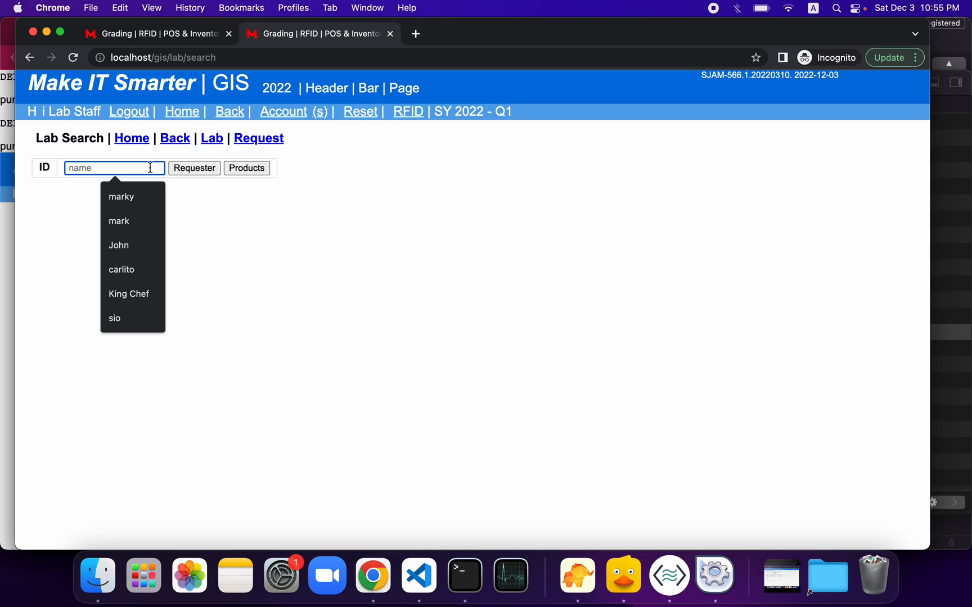
text(acetone)
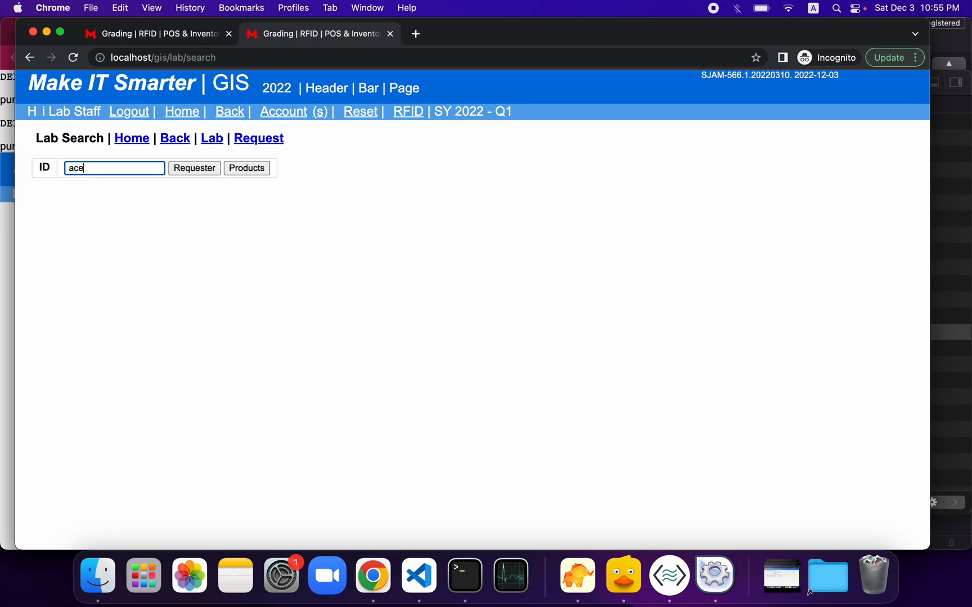
click(254, 174)
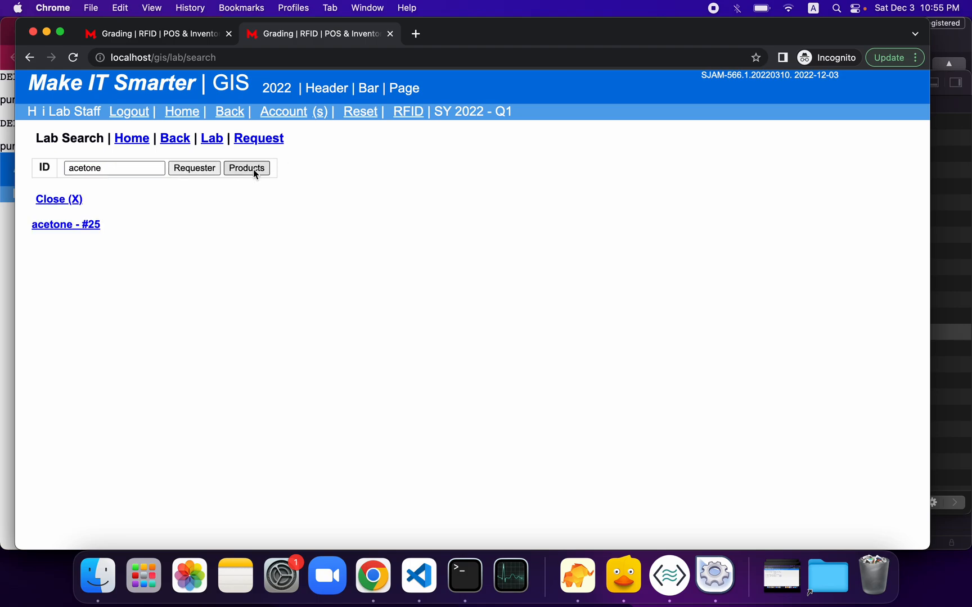
click(91, 226)
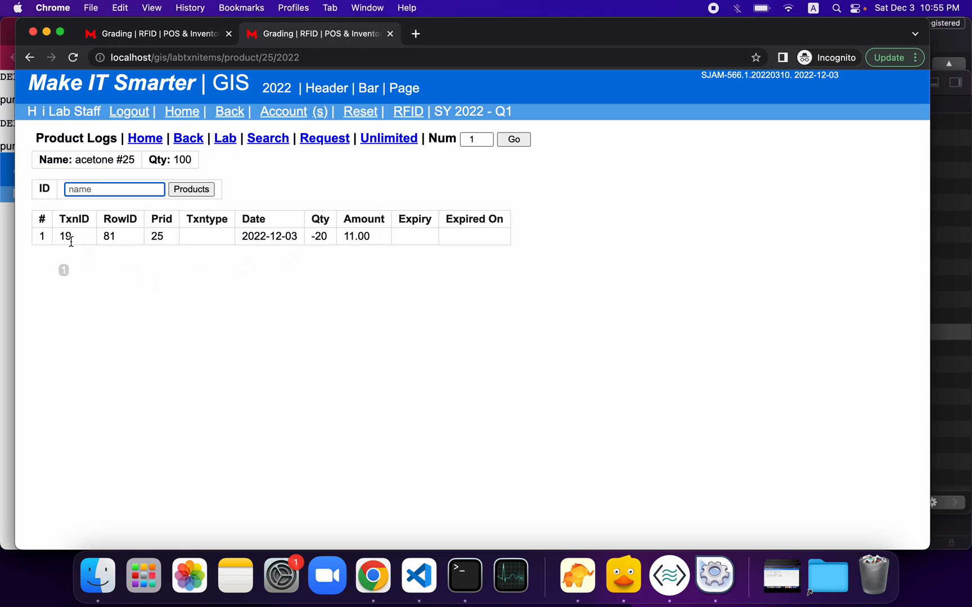
Search Lab Search for the requester by first name and open that person's lab account
click(263, 138)
click(140, 169)
text(mar)
click(119, 195)
click(198, 169)
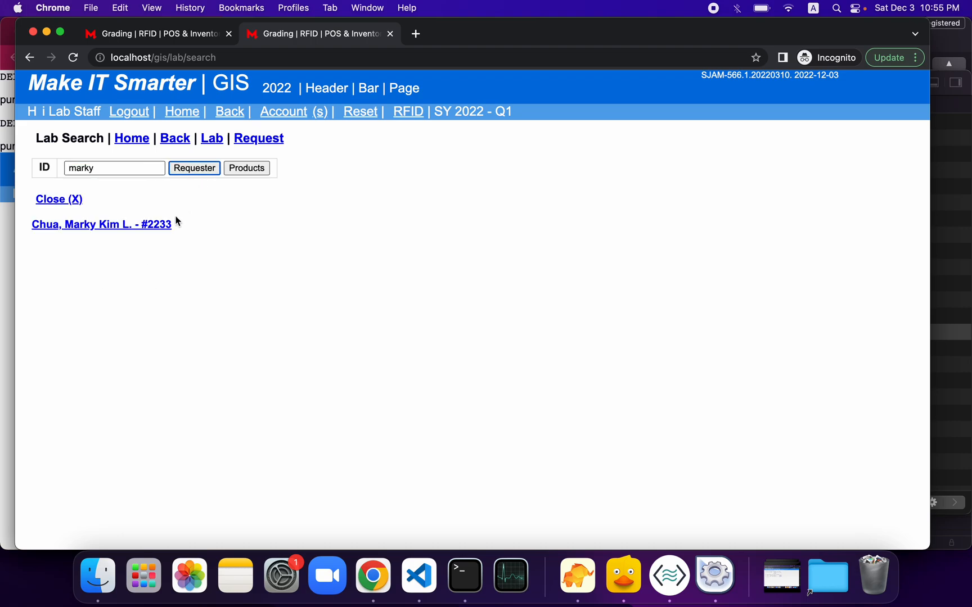
click(164, 225)
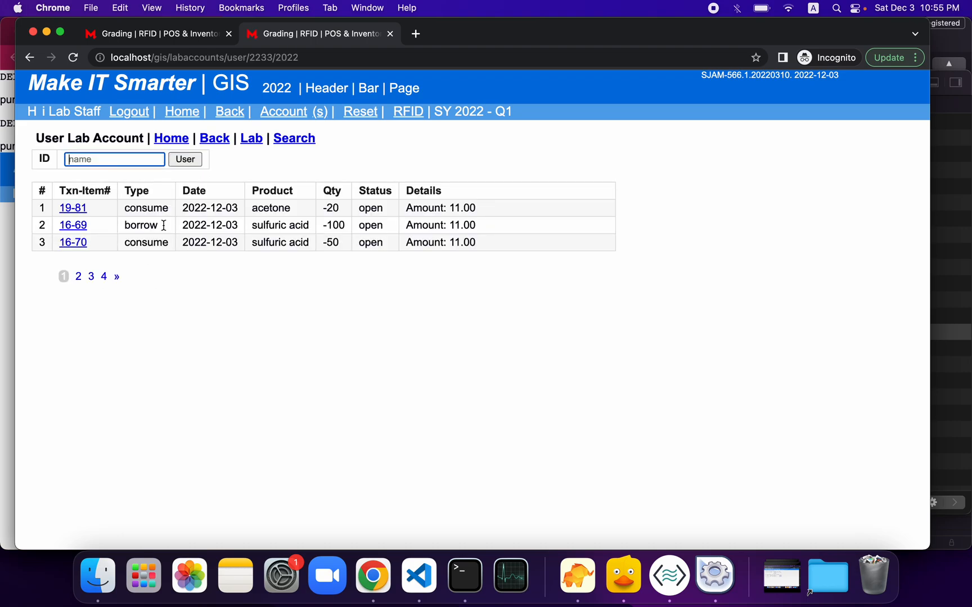
Open the acetone consume transaction from the user's lab account to review its items, and return to the Lab home page
click(78, 208)
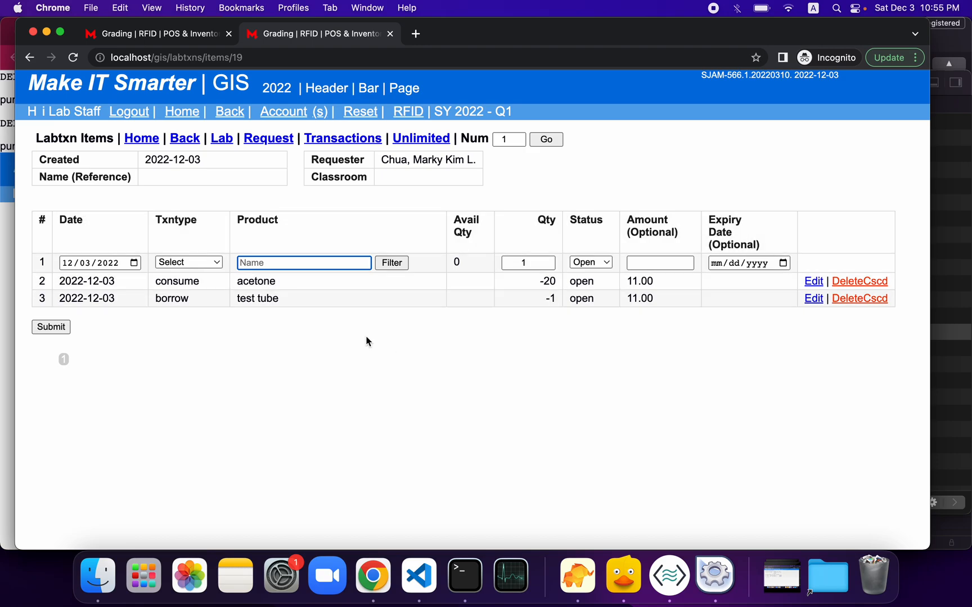
click(228, 141)
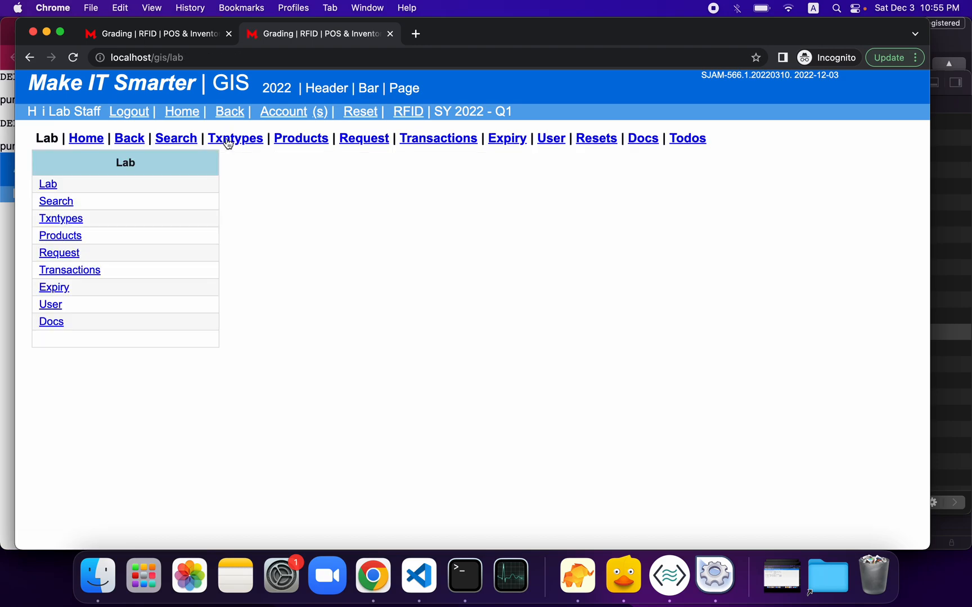
Open the lab expiry report and filter it with a start date of 11/01/2022
click(515, 142)
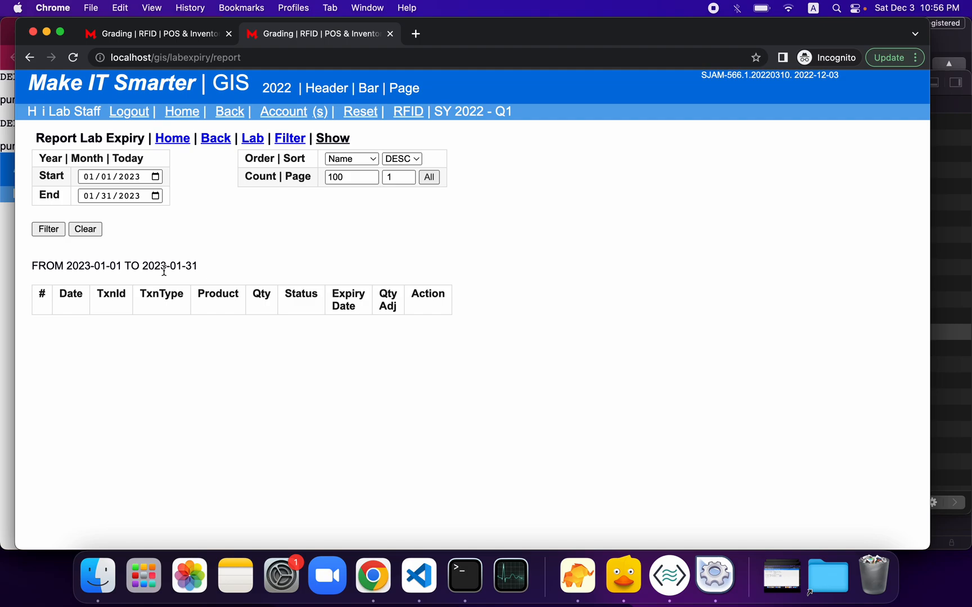
click(93, 178)
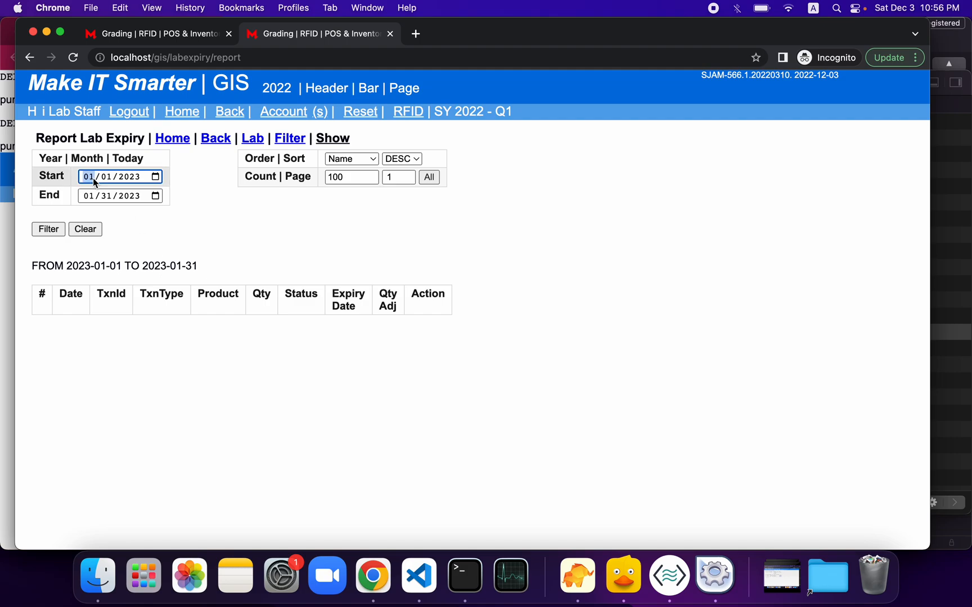
text(11/01/2022)
click(46, 229)
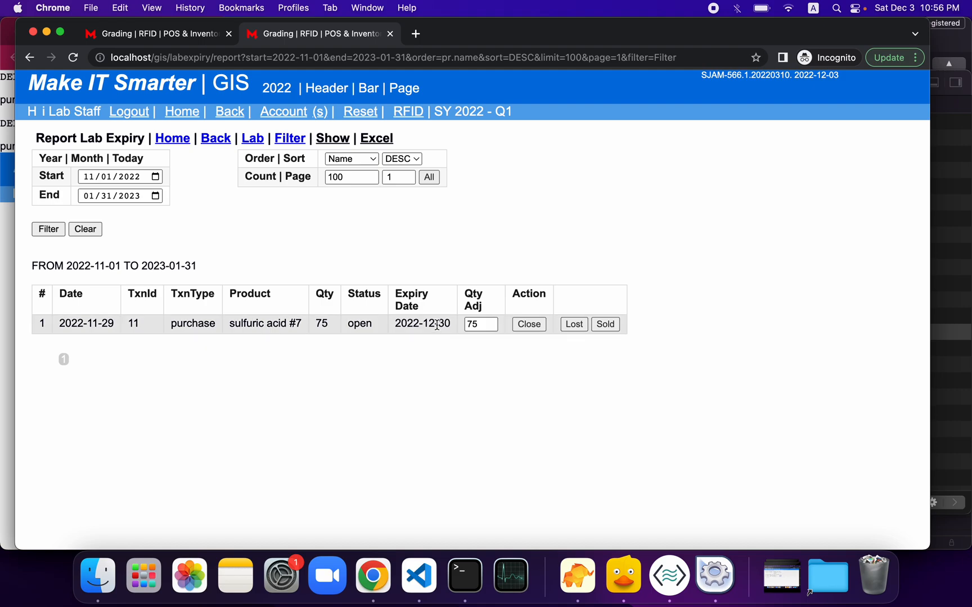
Show the hidden Expired action in the expiry report and mark the sulfuric acid #7 purchase as expired
click(337, 138)
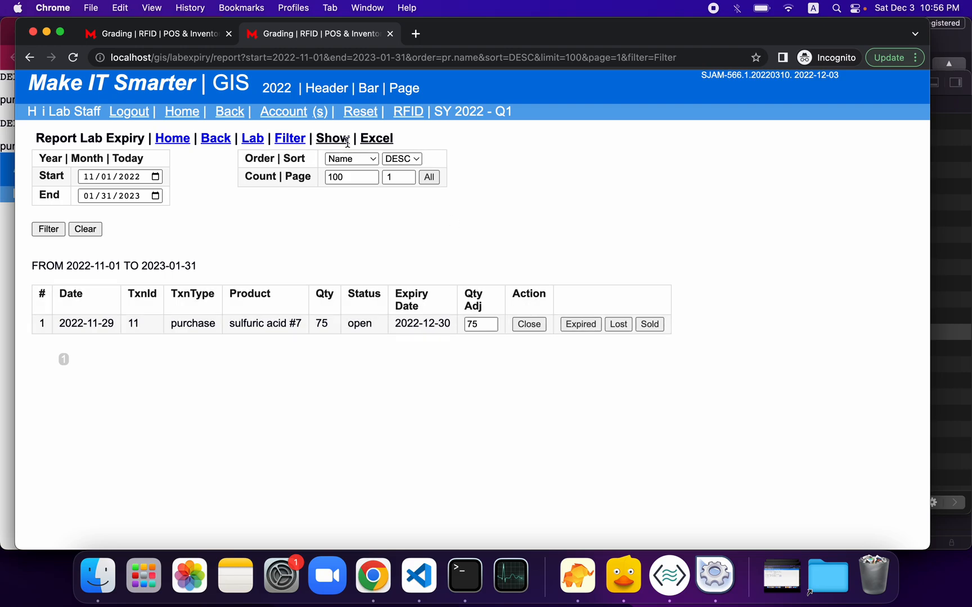
click(582, 325)
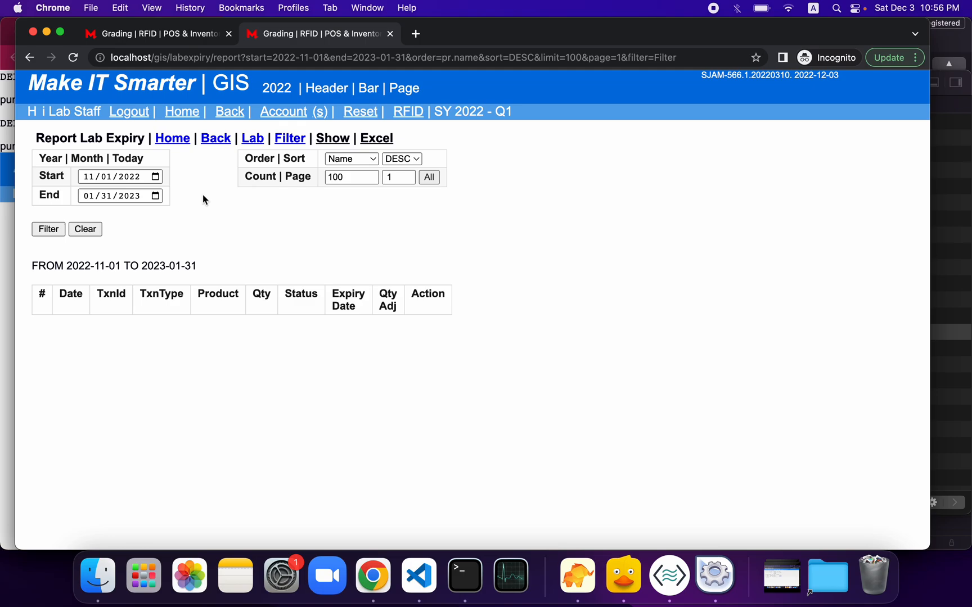
View the new lab transaction request form, and open the Lab Docs page from the Lab home page
click(180, 141)
click(380, 144)
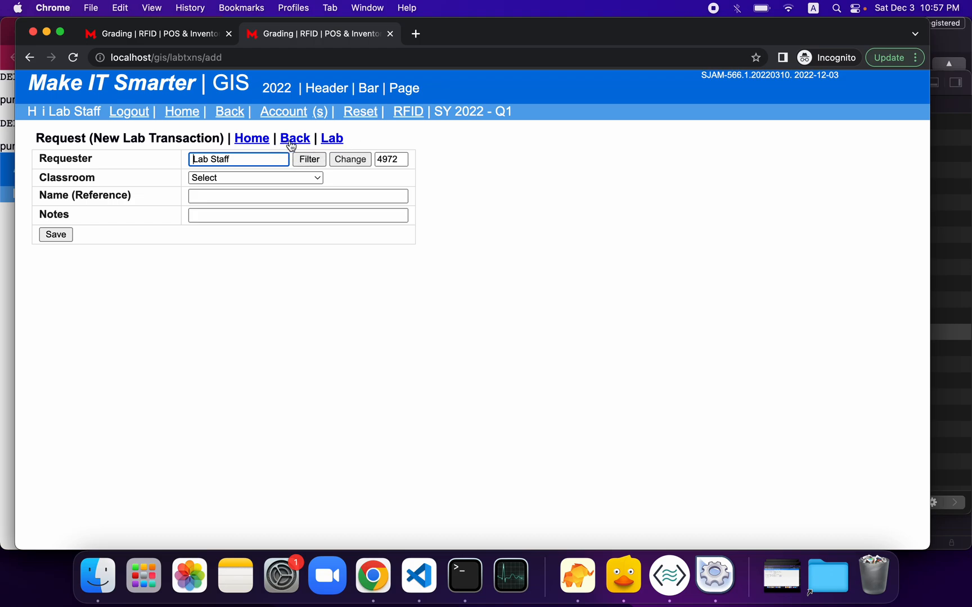
click(260, 143)
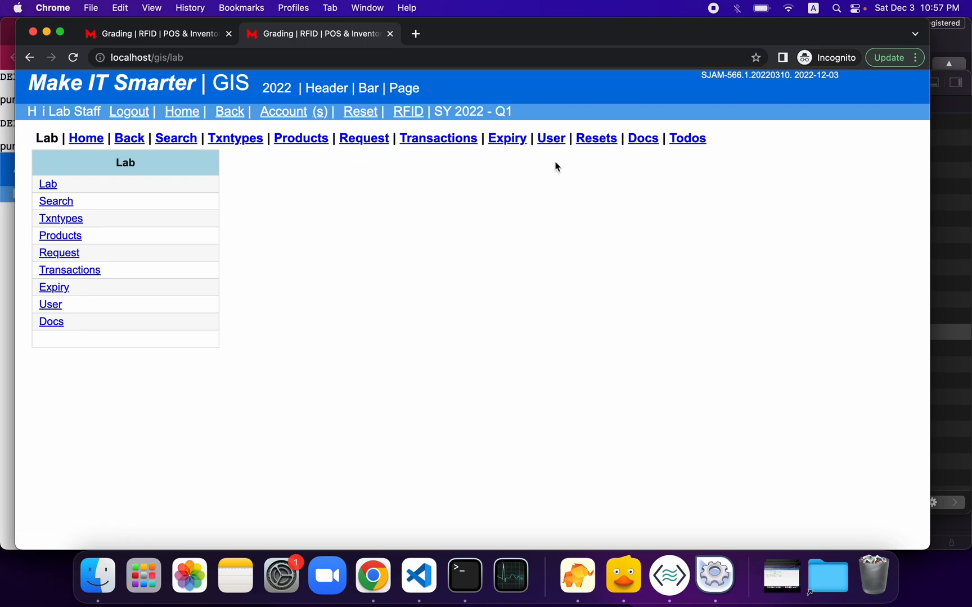
click(646, 140)
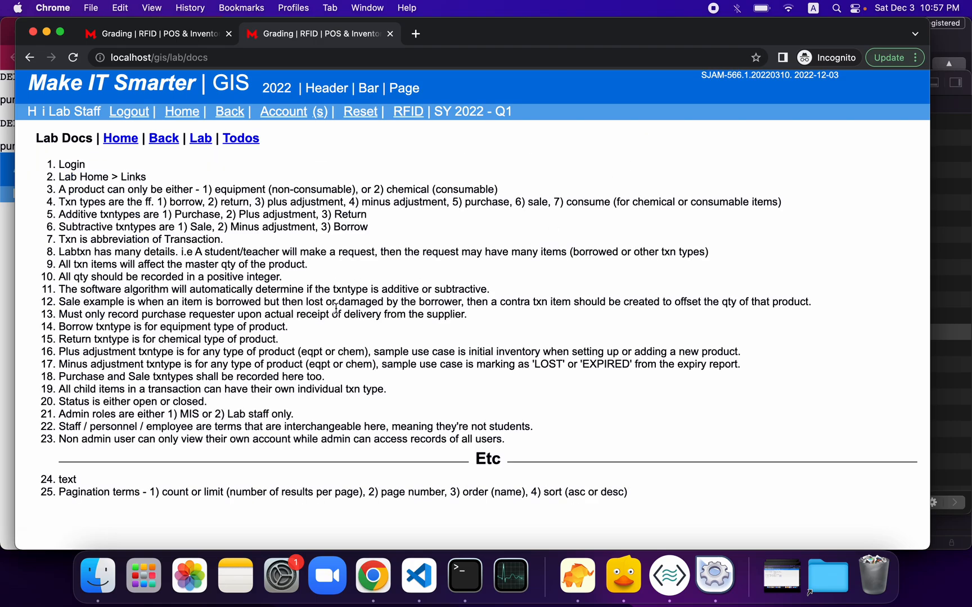